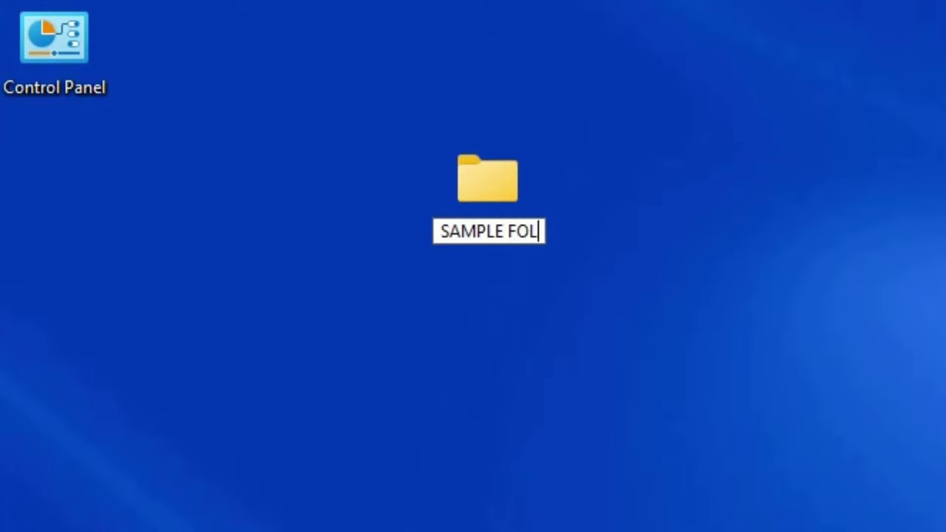
- Name the new desktop folder SAMPLE FOLDER and open the sharing settings in its properties
{"action": "left_click", "coordinate": [945, 386]}
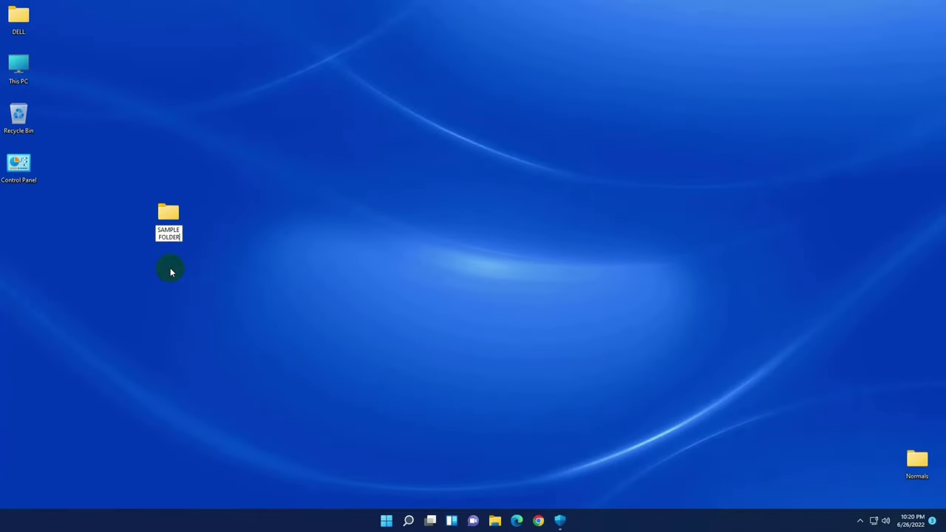
{"action": "right_click", "coordinate": [168, 219]}
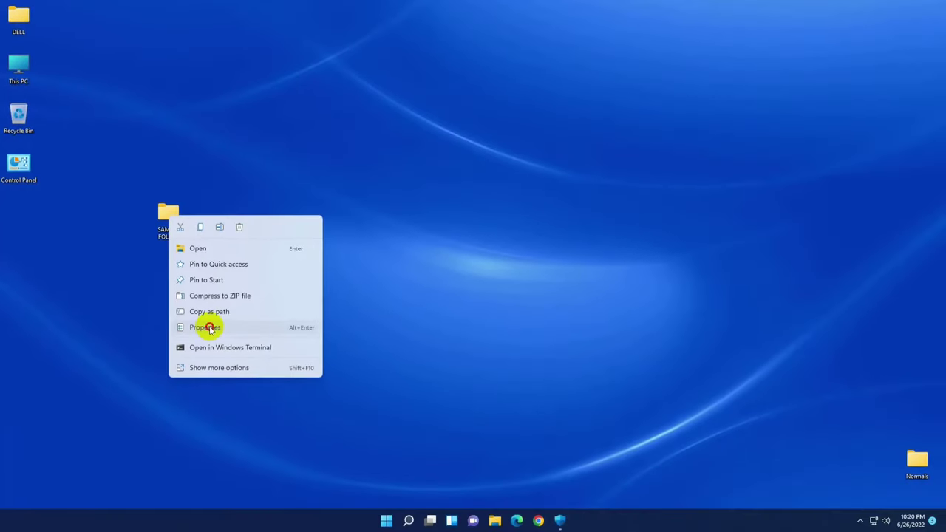
{"action": "left_click", "coordinate": [275, 433]}
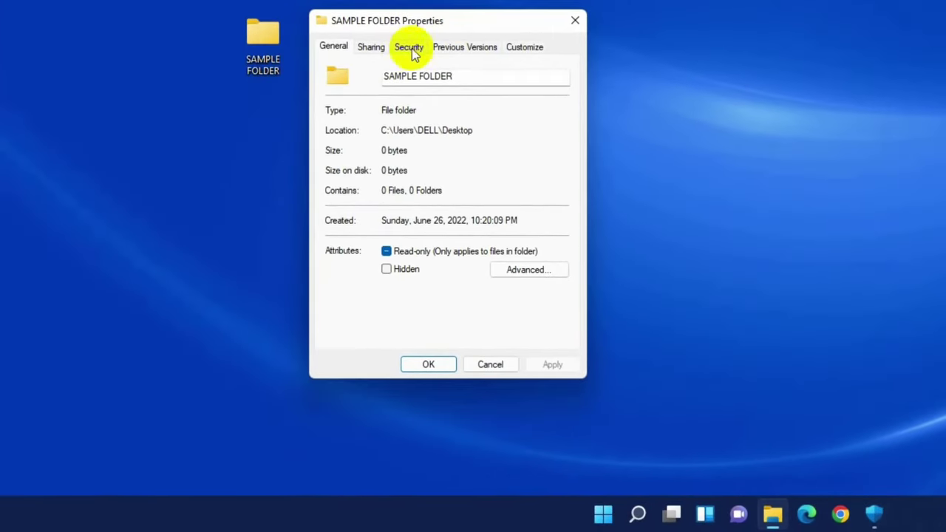
{"action": "left_click", "coordinate": [372, 48]}
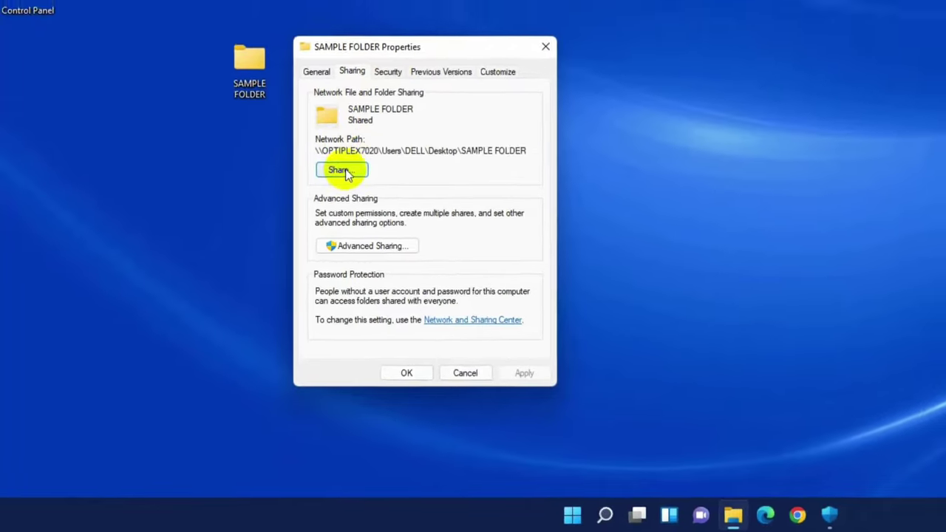
- Choose Everyone in the folder's network access settings and share SAMPLE FOLDER
{"action": "left_click", "coordinate": [341, 171]}
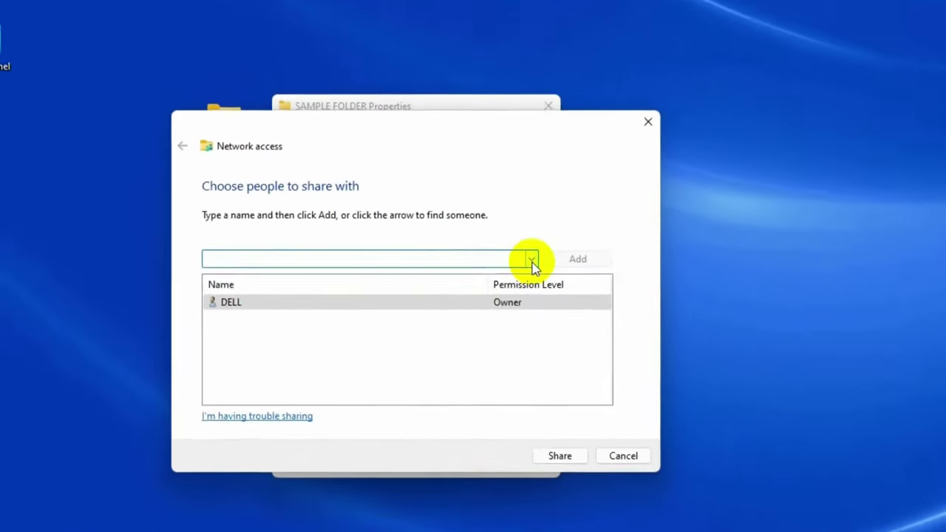
{"action": "left_click", "coordinate": [532, 260]}
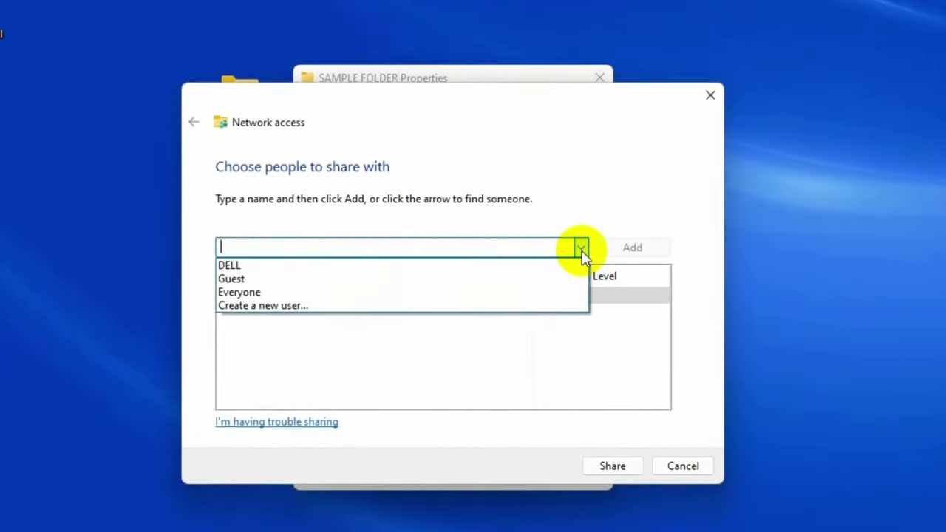
{"action": "left_click", "coordinate": [251, 293]}
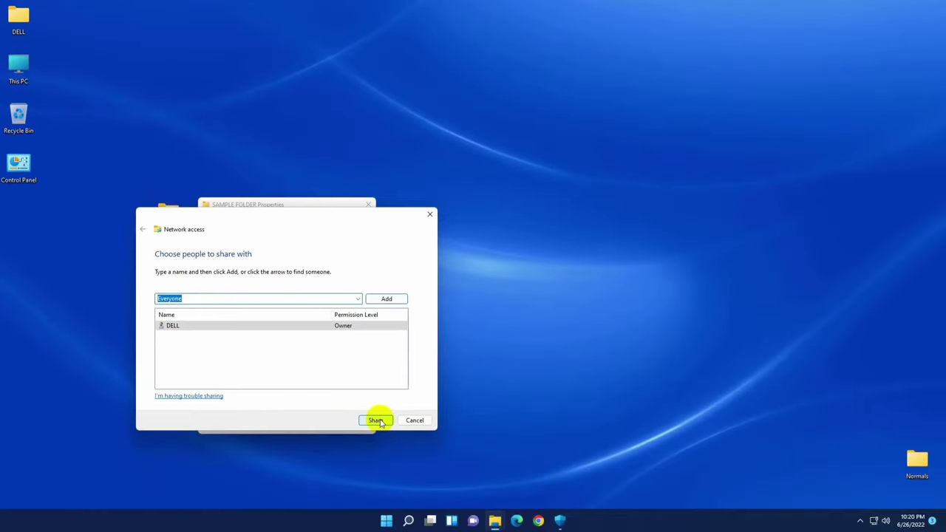
{"action": "left_click", "coordinate": [378, 422]}
{"action": "left_click", "coordinate": [415, 419]}
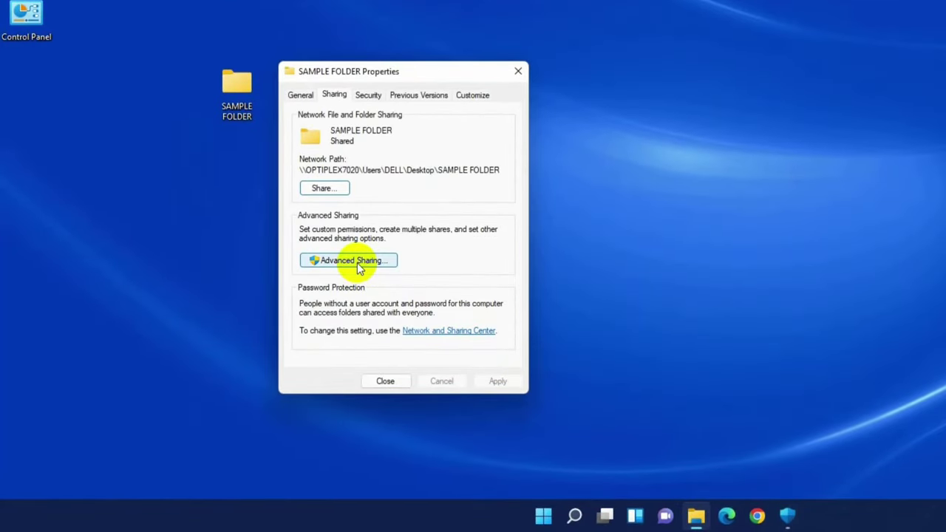
- Enable advanced sharing for SAMPLE FOLDER and allow Everyone Full Control in the share permissions
{"action": "left_click", "coordinate": [381, 263]}
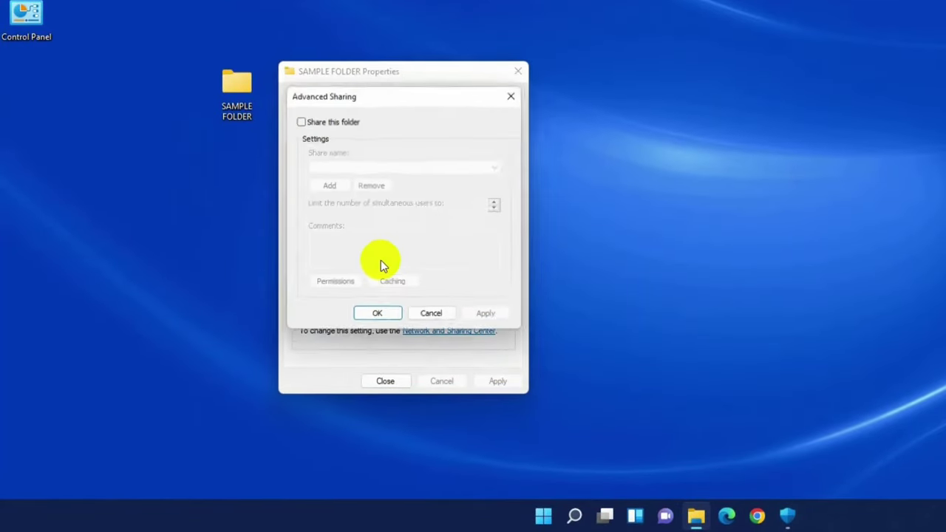
{"action": "left_click", "coordinate": [324, 121]}
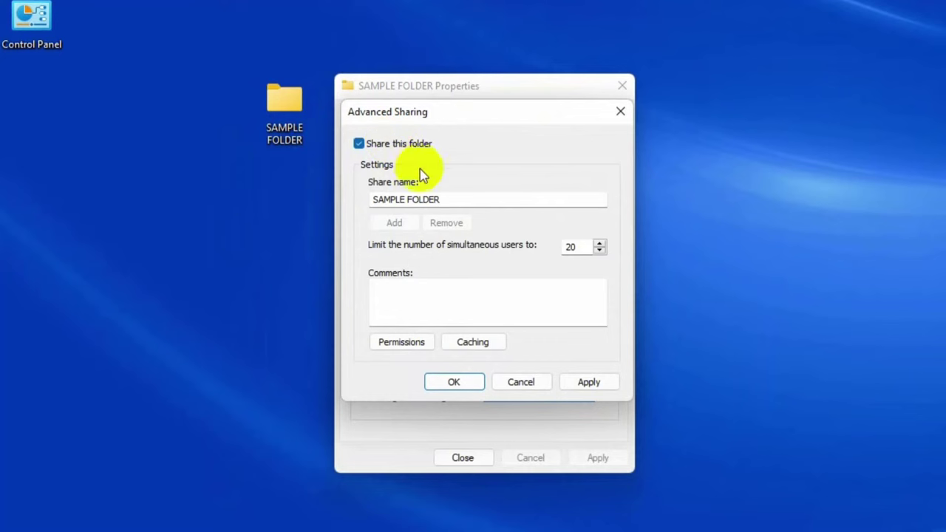
{"action": "left_click", "coordinate": [414, 346]}
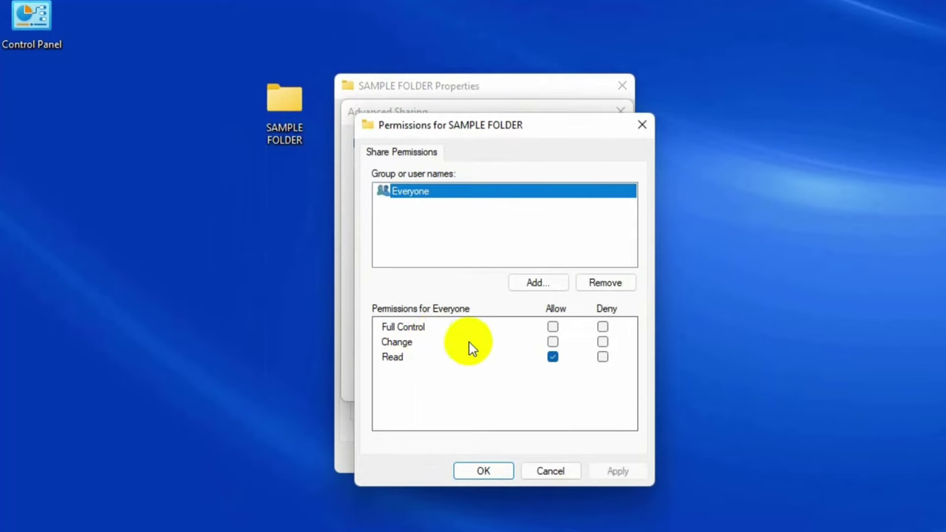
{"action": "left_click", "coordinate": [553, 327]}
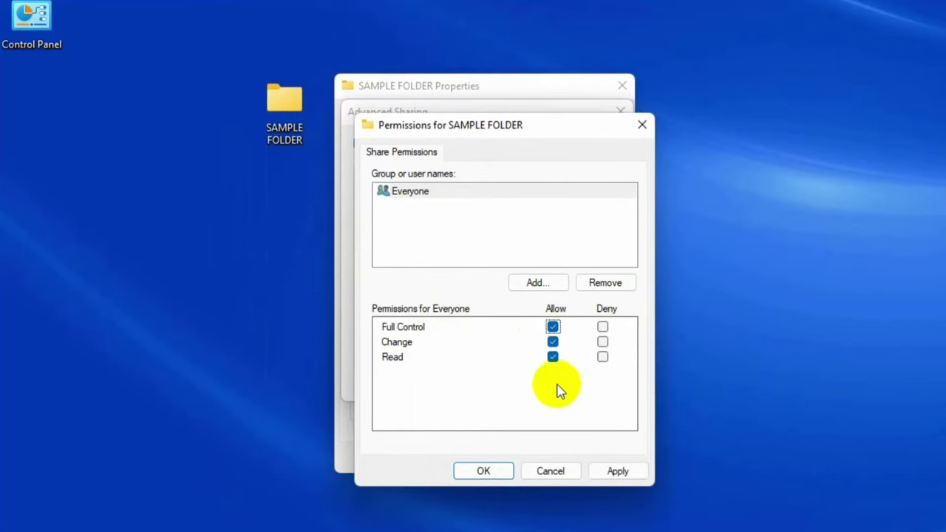
{"action": "left_click", "coordinate": [488, 471]}
{"action": "left_click", "coordinate": [454, 383]}
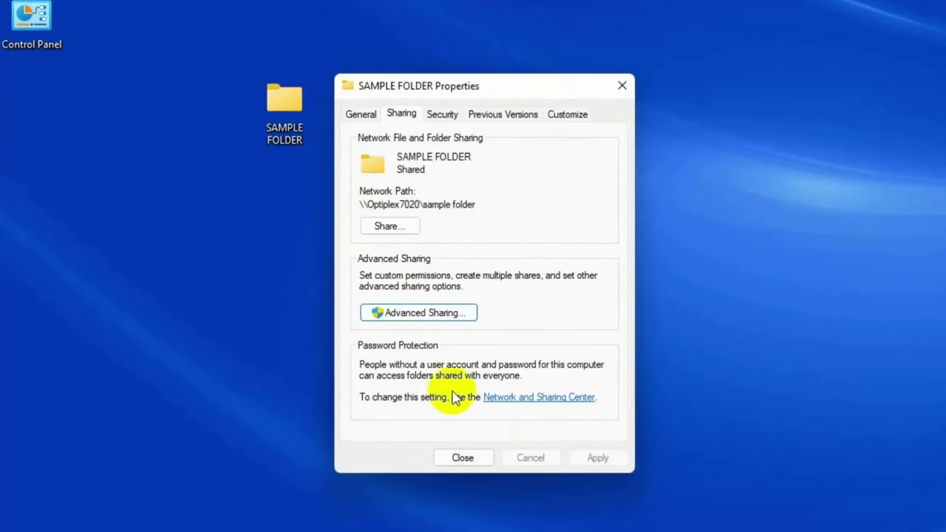
- Add the Everyone group to the security permissions of SAMPLE FOLDER
{"action": "left_click", "coordinate": [451, 116]}
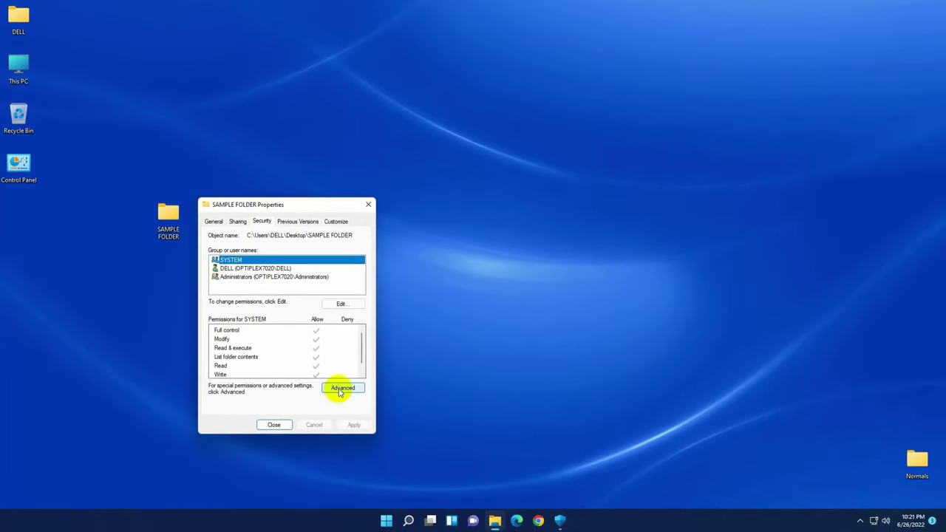
{"action": "left_click", "coordinate": [339, 392]}
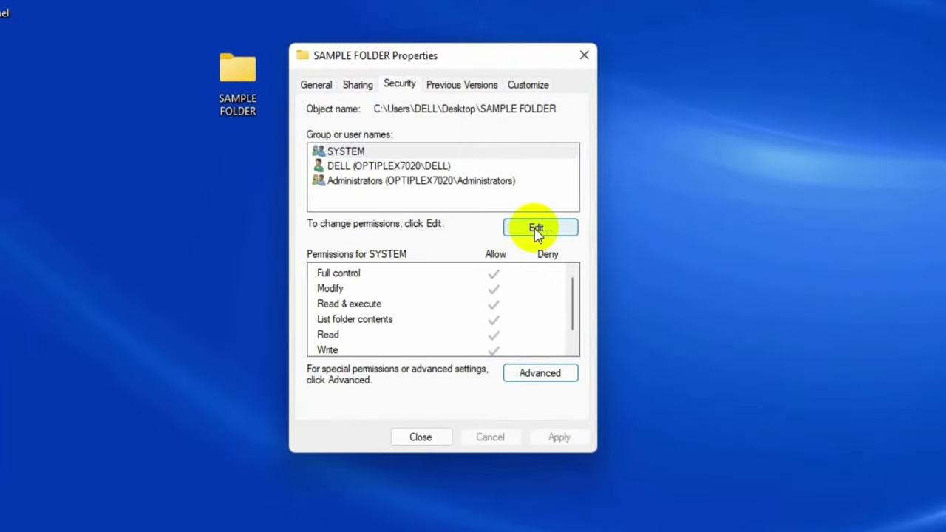
{"action": "left_click", "coordinate": [537, 228]}
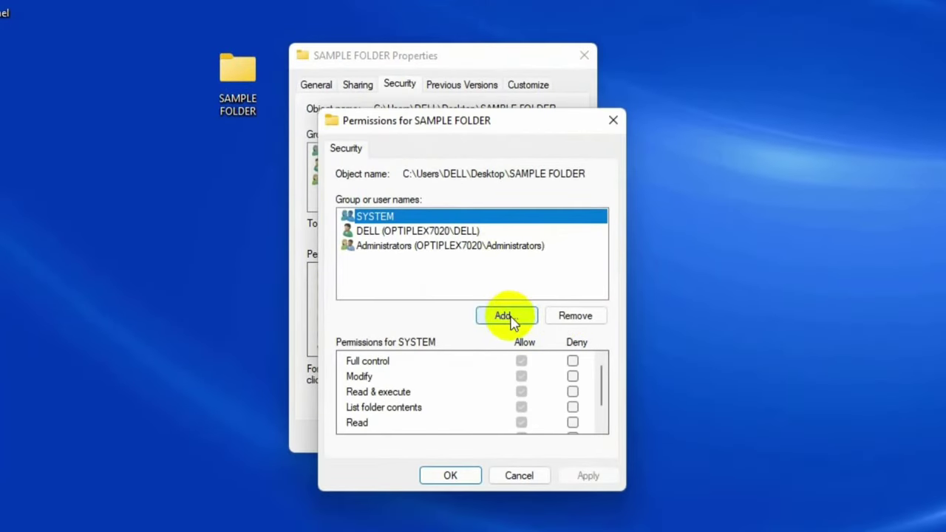
{"action": "left_click", "coordinate": [509, 318]}
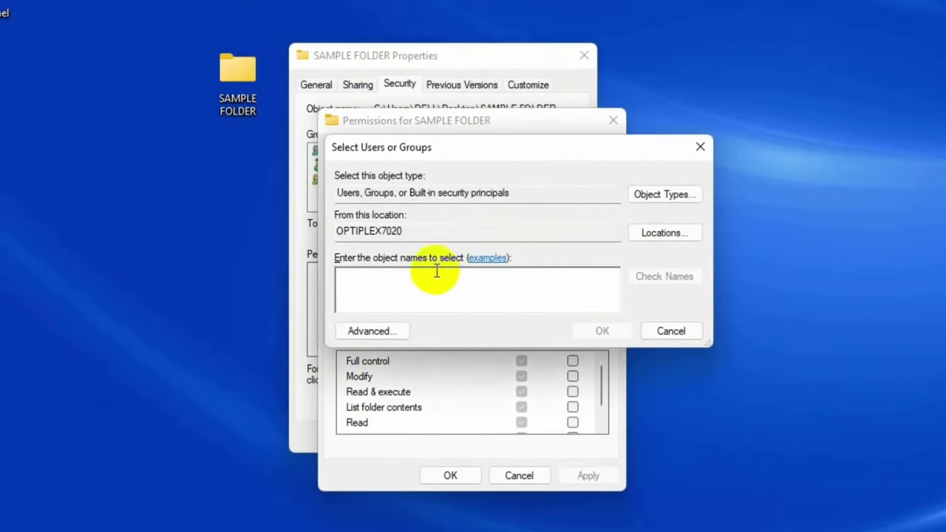
{"action": "type", "text": "eve"}
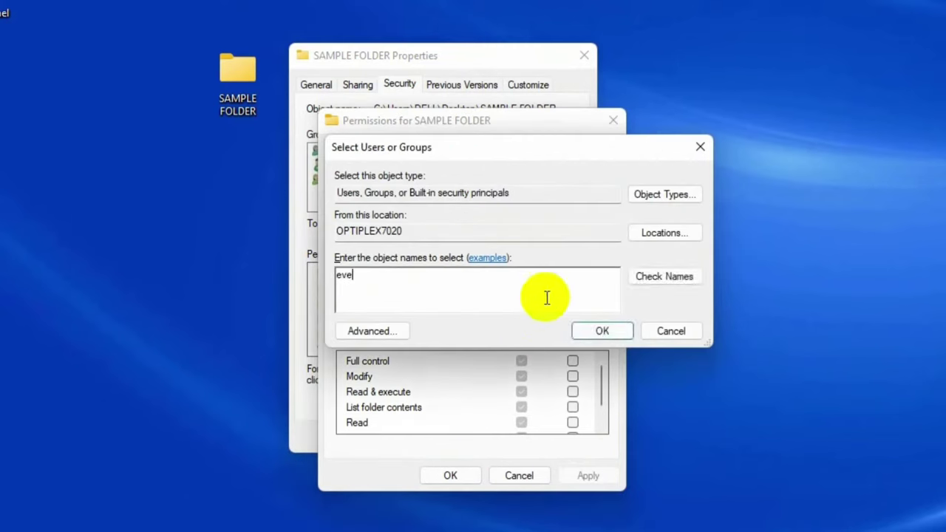
{"action": "left_click", "coordinate": [695, 280]}
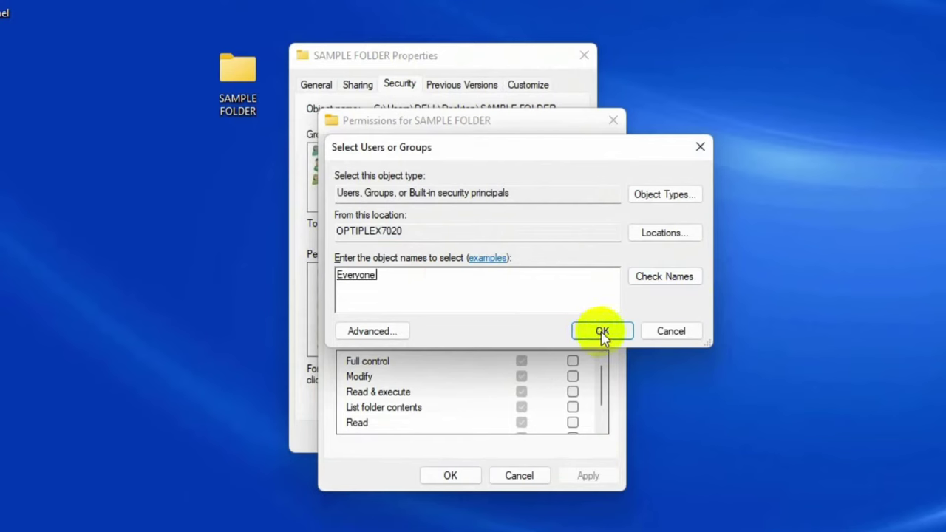
{"action": "left_click", "coordinate": [602, 332]}
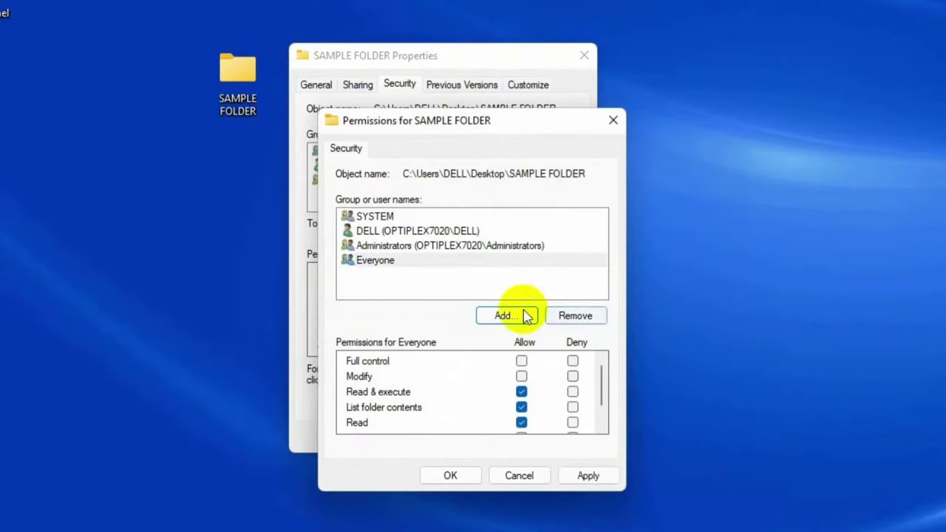
- Allow Everyone full control in the folder's security permissions, apply the change and close the folder properties
{"action": "left_click", "coordinate": [382, 265]}
{"action": "left_click", "coordinate": [522, 361]}
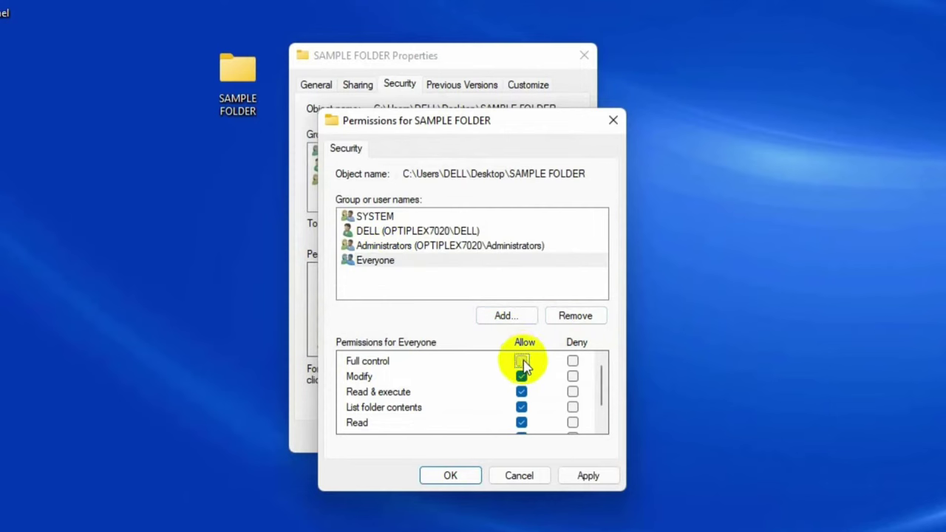
{"action": "left_click", "coordinate": [605, 479]}
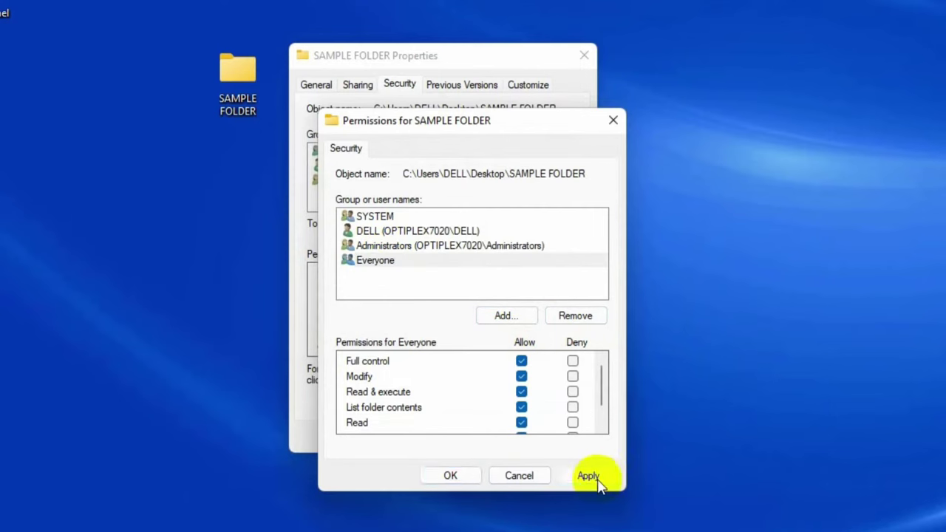
{"action": "left_click", "coordinate": [453, 476]}
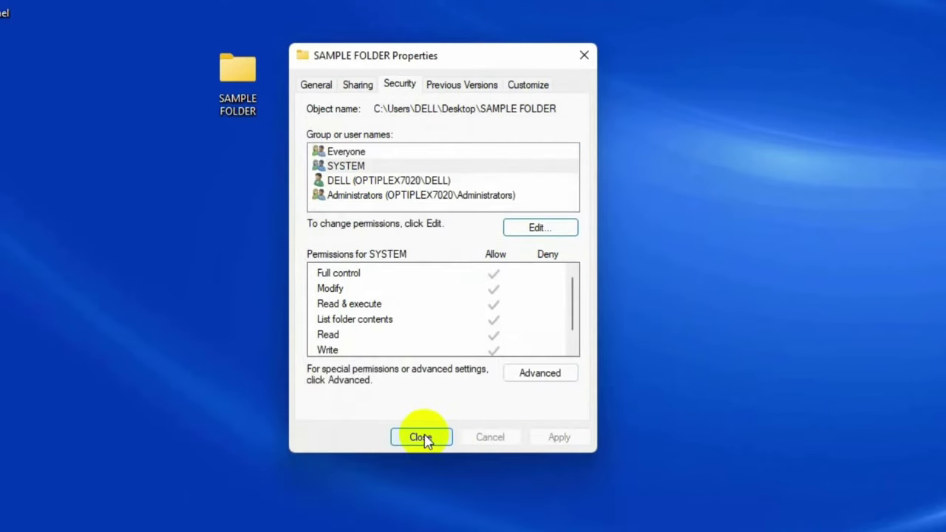
{"action": "left_click", "coordinate": [420, 437]}
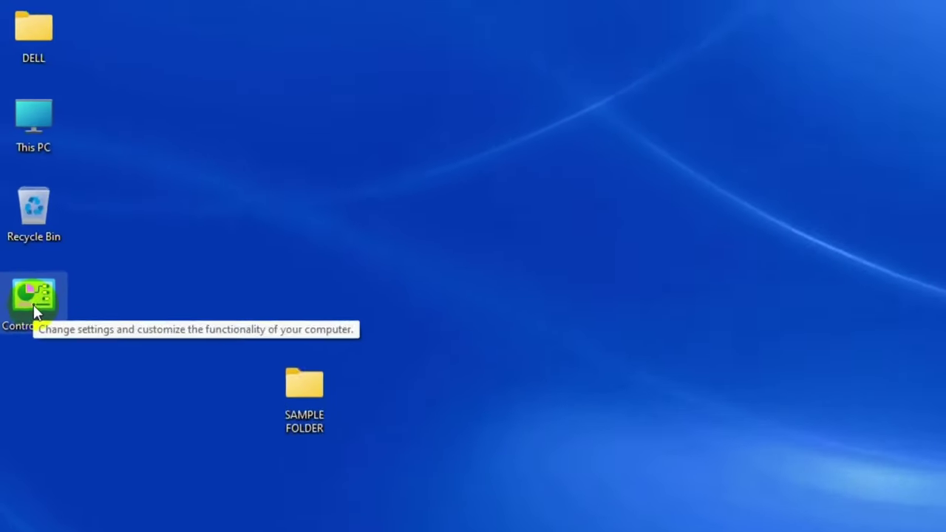
- Review the All Networks options in the advanced sharing settings of the Control Panel's Network and Sharing Center
{"action": "double_click", "coordinate": [40, 368]}
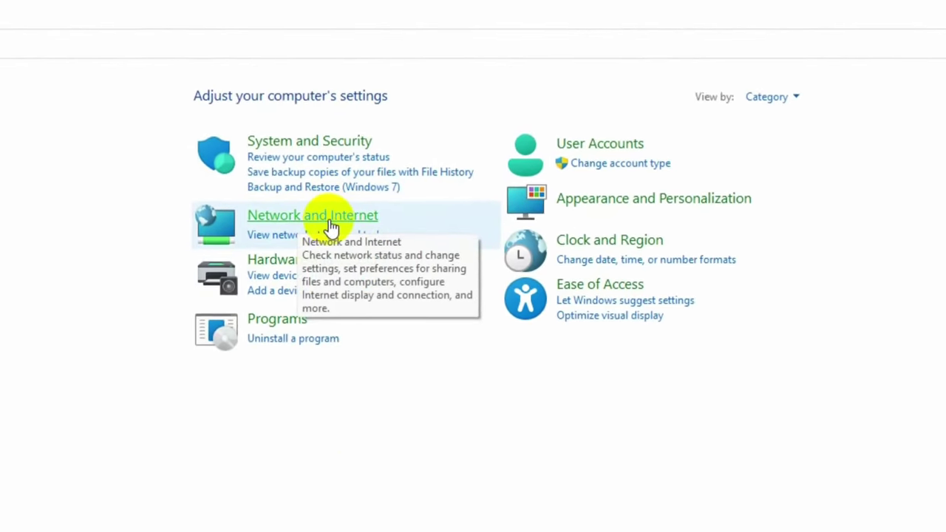
{"action": "left_click", "coordinate": [311, 234]}
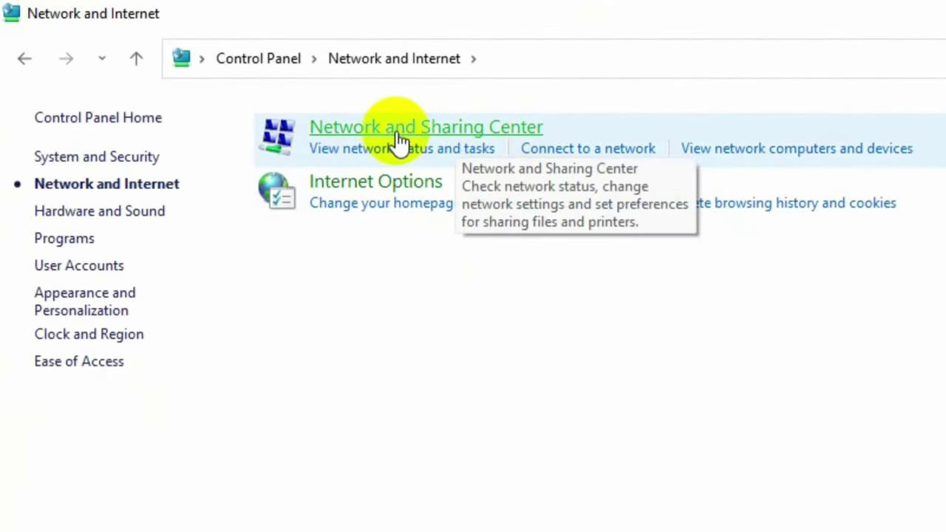
{"action": "left_click", "coordinate": [400, 140]}
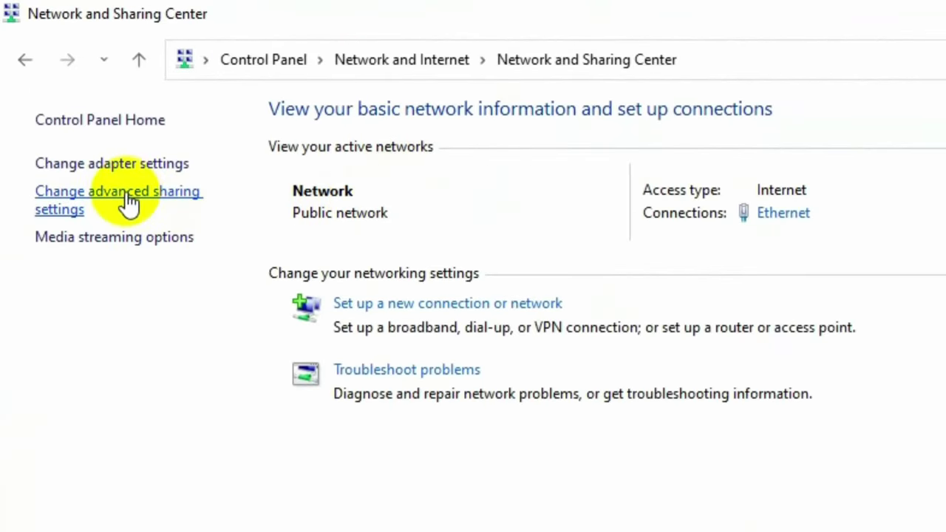
{"action": "left_click", "coordinate": [127, 201]}
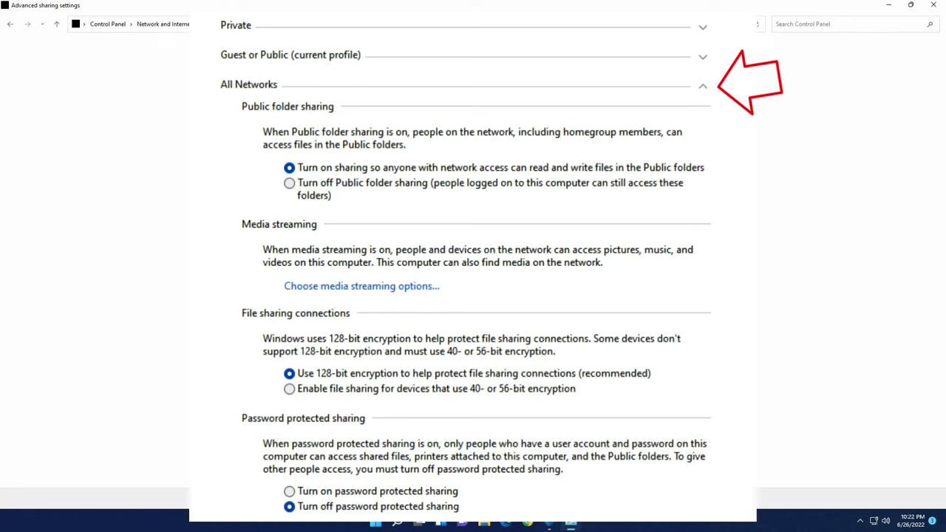
{"action": "left_click", "coordinate": [934, 5]}
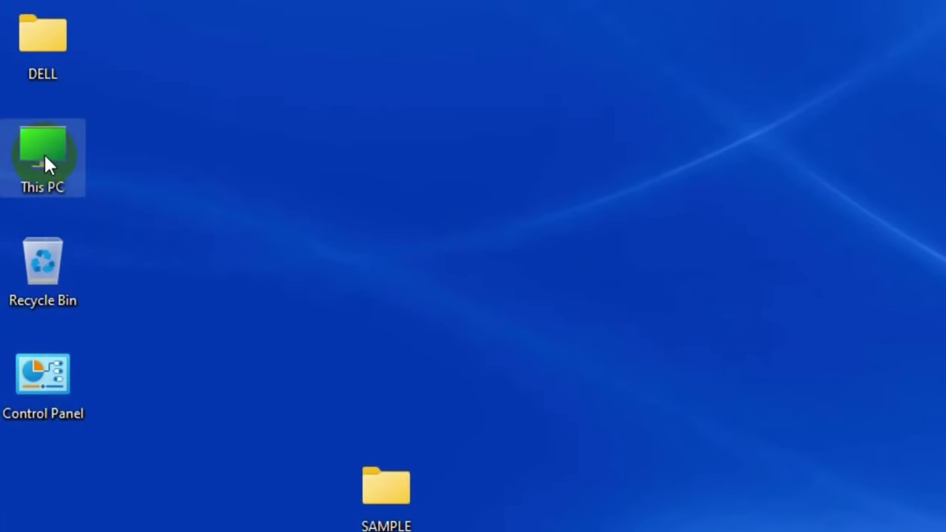
- Look up this computer's device name in the system specifications and close the settings
{"action": "right_click", "coordinate": [44, 157]}
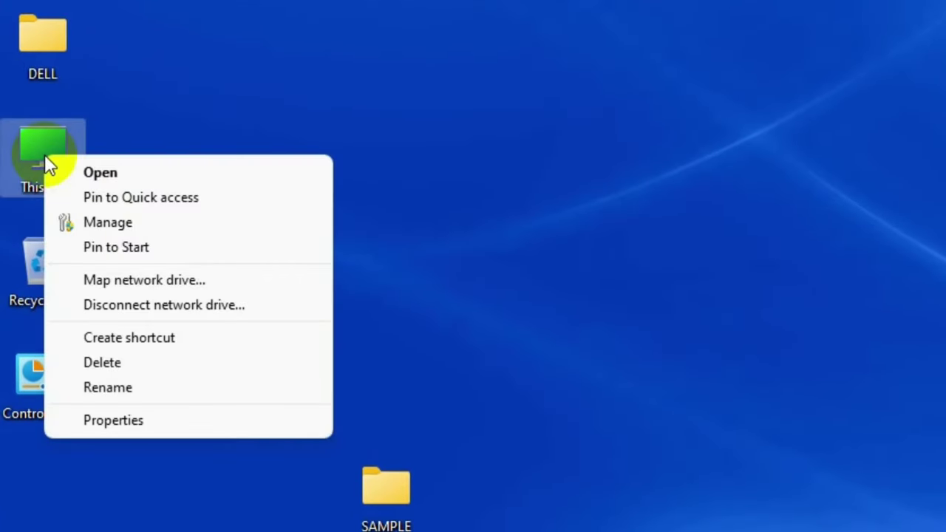
{"action": "left_click", "coordinate": [122, 421]}
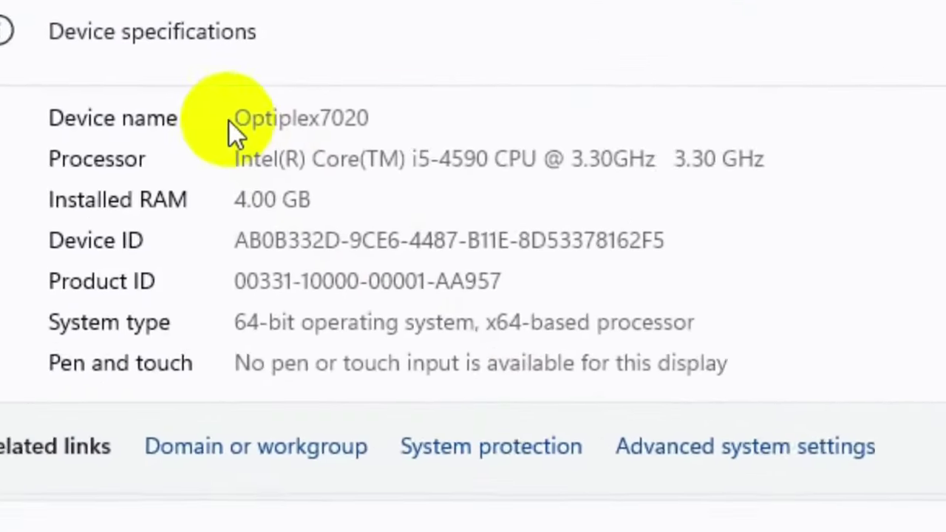
{"action": "left_click", "coordinate": [243, 133]}
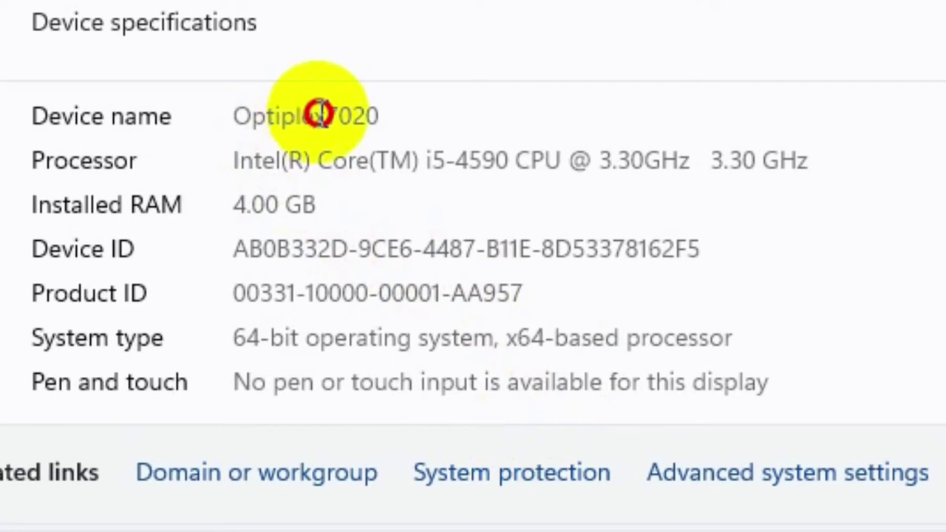
{"action": "left_click_drag", "start_coordinate": [384, 116], "coordinate": [250, 116]}
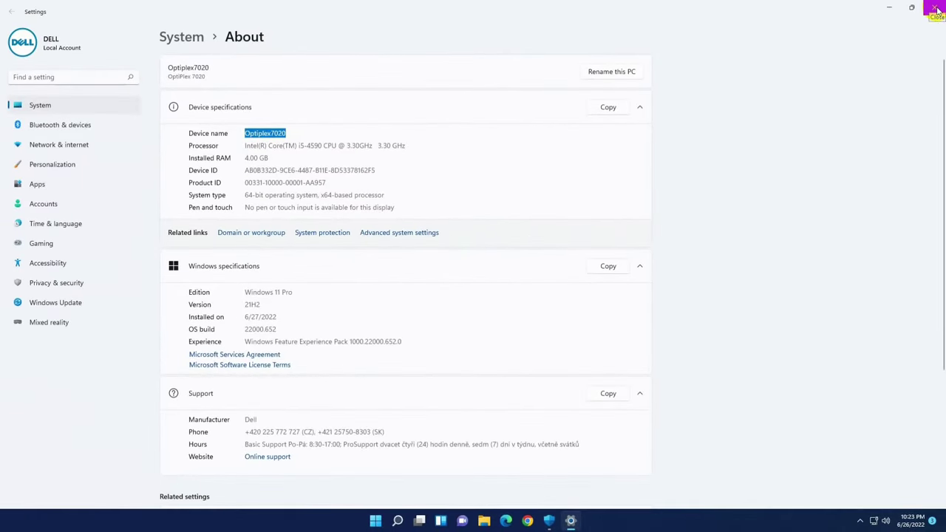
{"action": "left_click", "coordinate": [937, 11]}
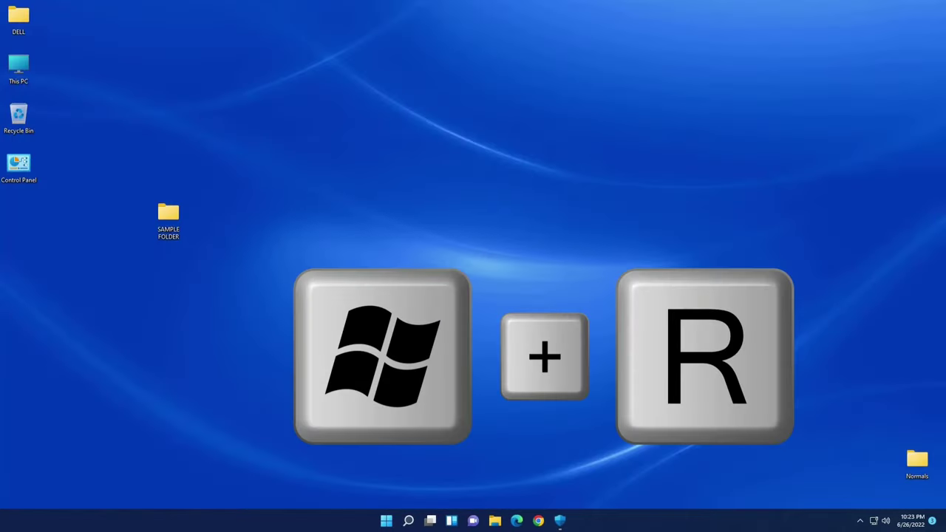
- Open the shared SAMPLE FOLDER through the network path \\optiplex7020
{"action": "key", "text": "super+r"}
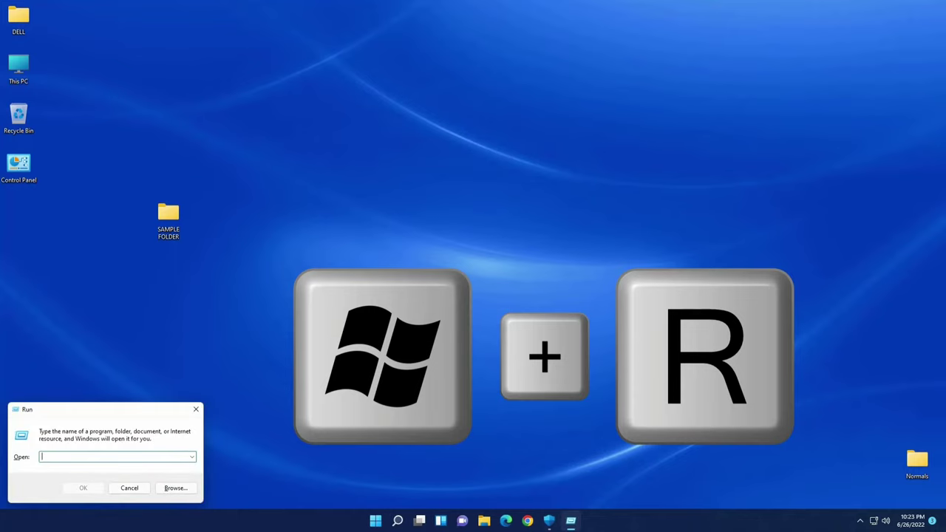
{"action": "type", "text": "\\optiplex7020"}
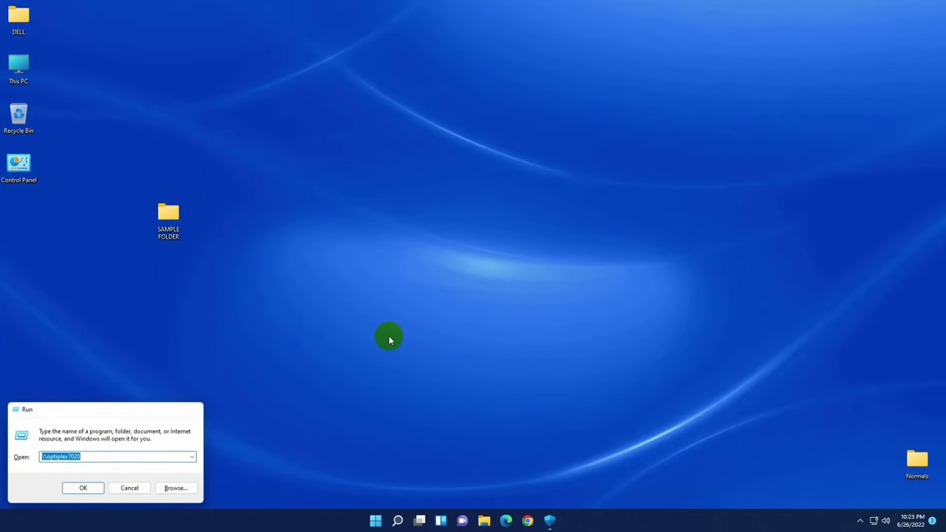
{"action": "key", "text": "Return"}
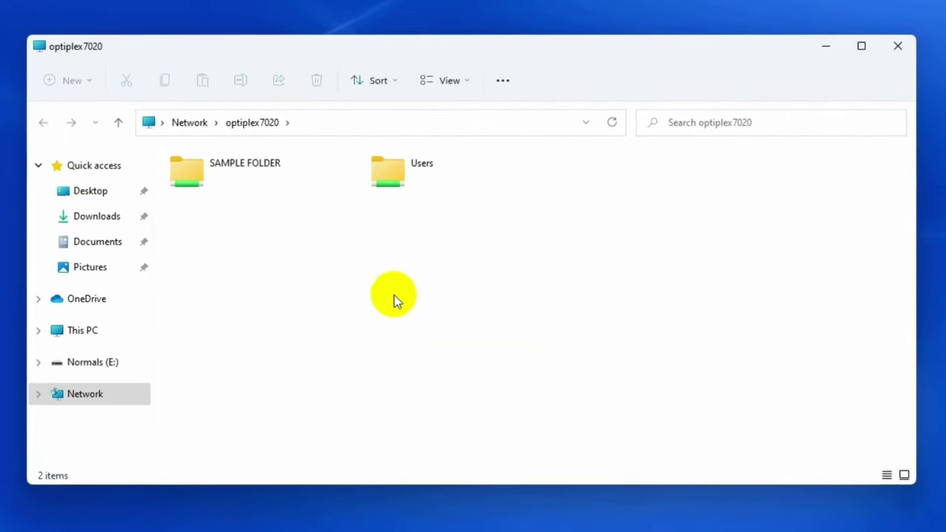
{"action": "left_click", "coordinate": [218, 171]}
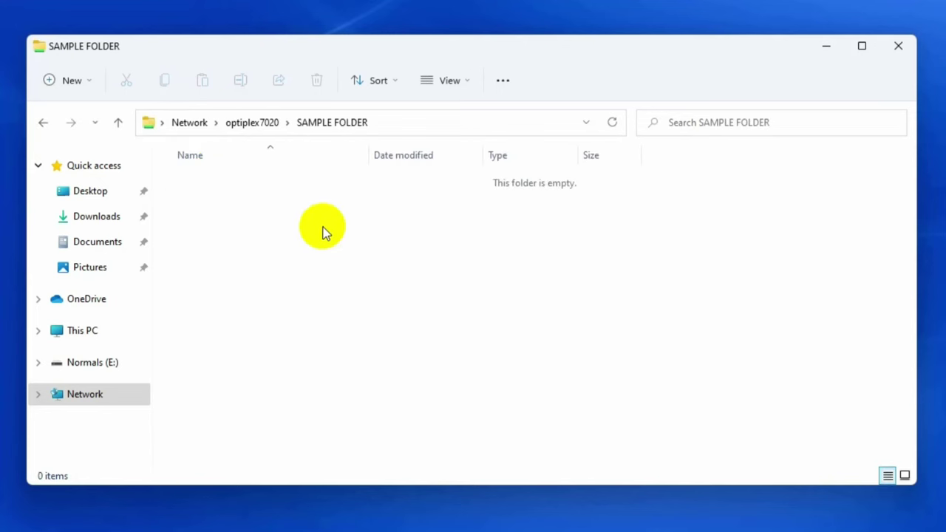
- Create a Microsoft Word document named "sample sharing" in the shared SAMPLE FOLDER and close the folder window
{"action": "right_click", "coordinate": [226, 224]}
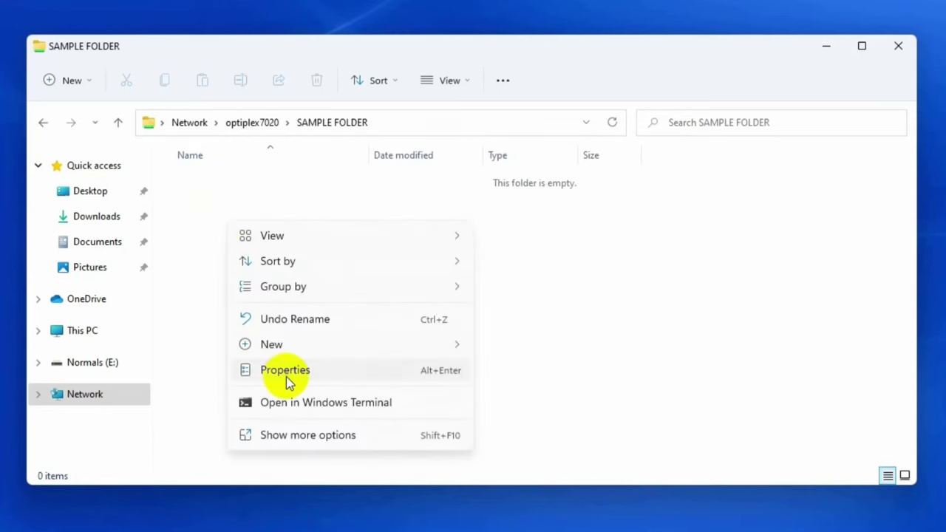
{"action": "mouse_move", "coordinate": [285, 344]}
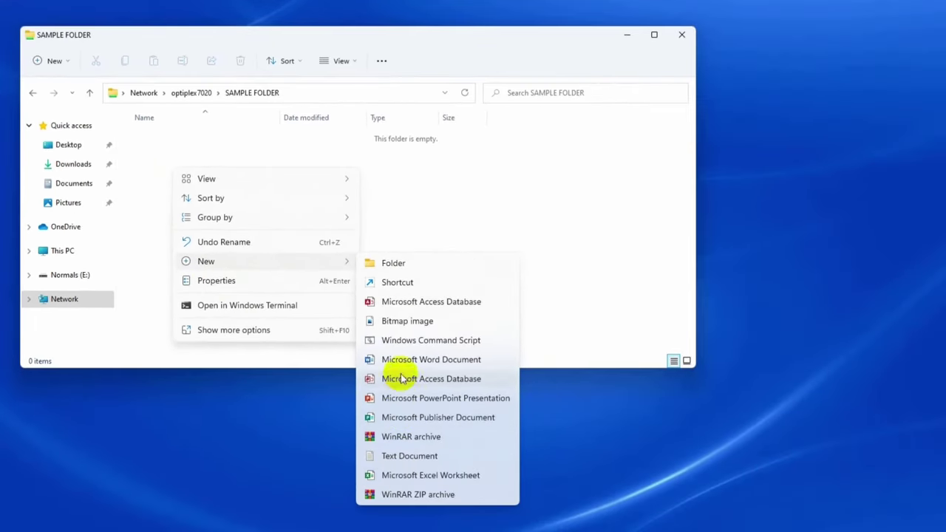
{"action": "left_click", "coordinate": [399, 360]}
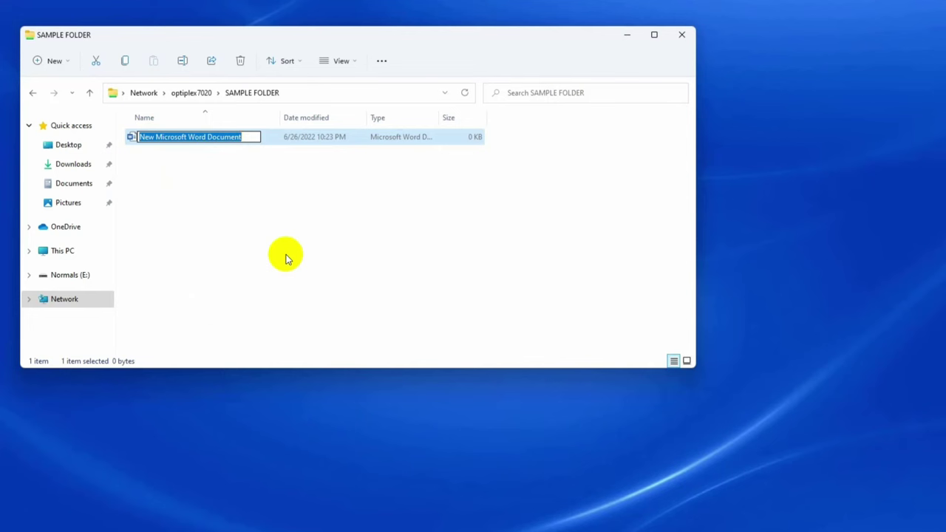
{"action": "type", "text": "sample"}
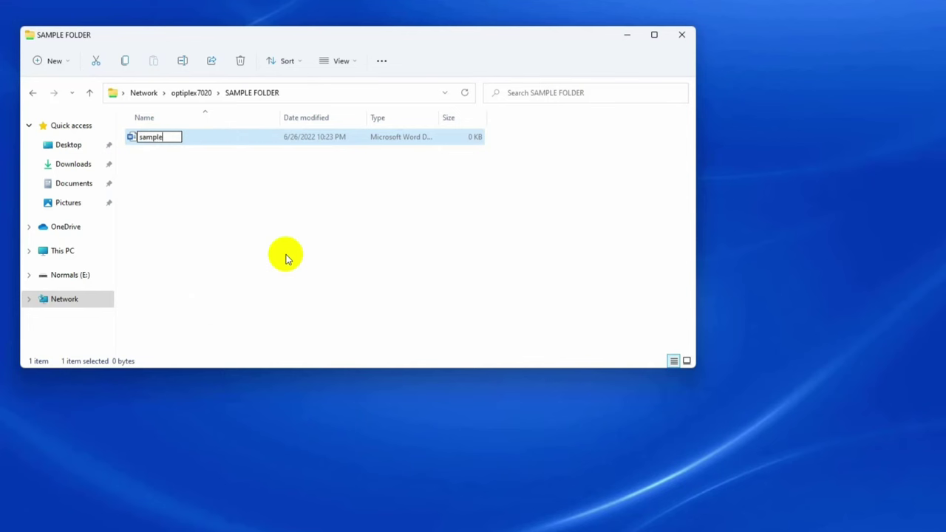
{"action": "type", "text": " sharing"}
{"action": "left_click", "coordinate": [294, 257]}
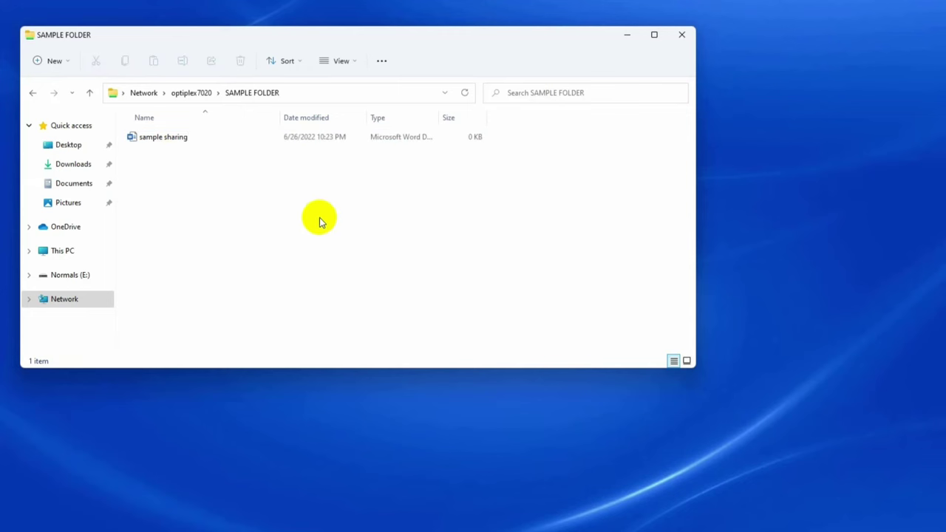
{"action": "left_click", "coordinate": [683, 37]}
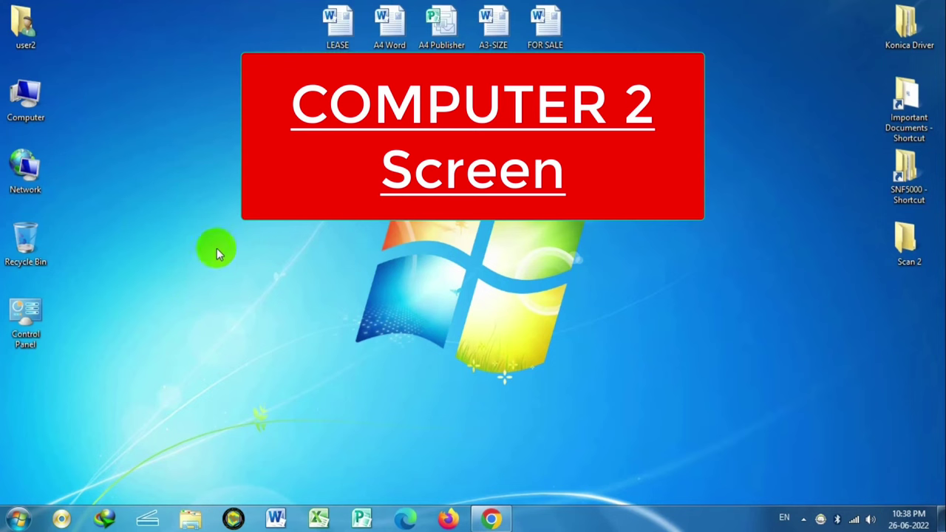
- On the second computer, check the contents of SAMPLE FOLDER through the network path \\optiplex7020 and close the window
{"action": "key", "text": "super+r"}
{"action": "type", "text": "\\\\"}
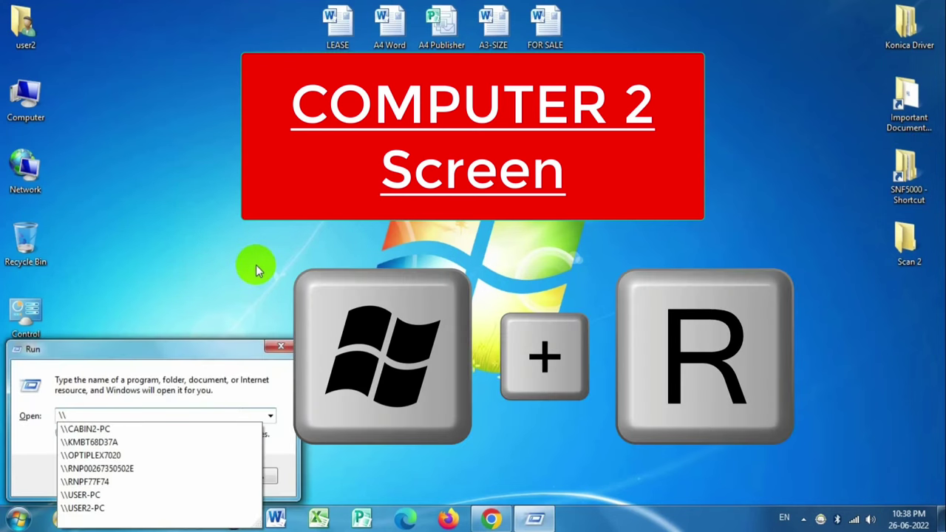
{"action": "type", "text": "optiplex7020"}
{"action": "key", "text": "Return"}
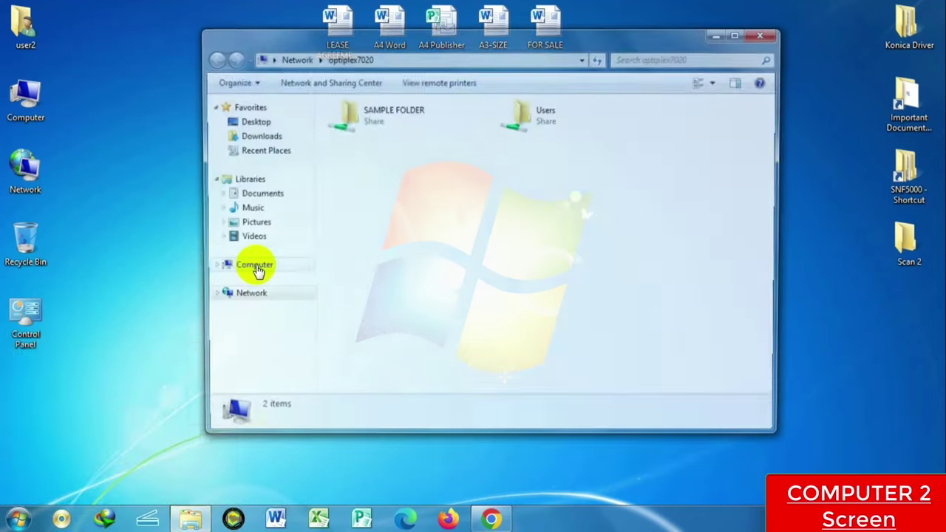
{"action": "left_click", "coordinate": [372, 121]}
{"action": "double_click", "coordinate": [372, 120]}
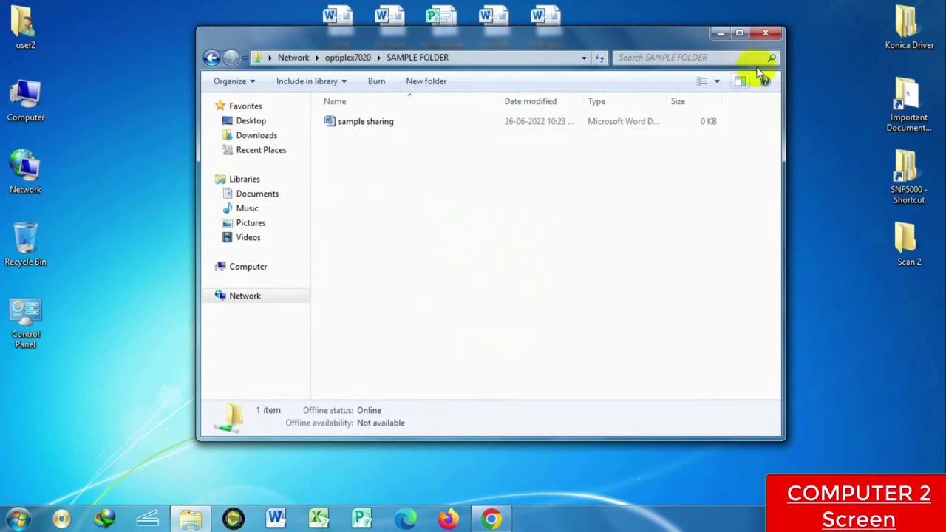
{"action": "left_click", "coordinate": [765, 35]}
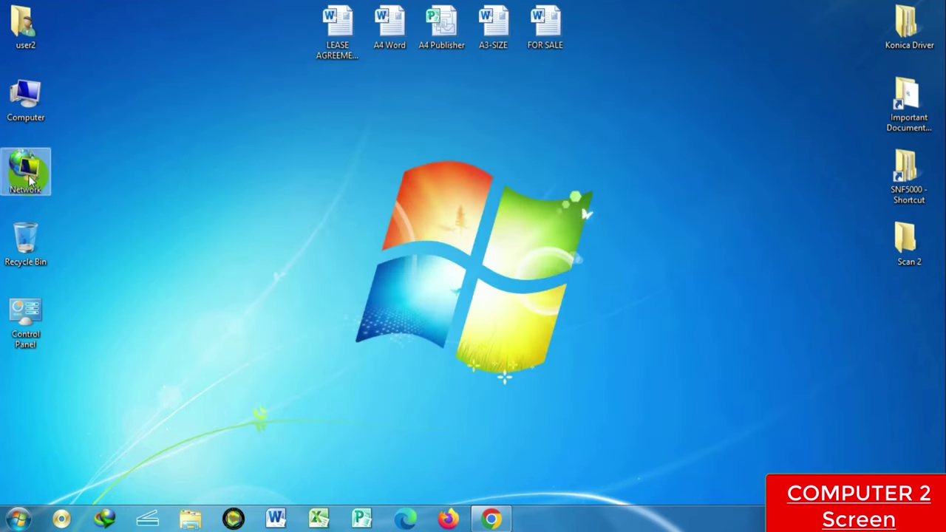
- Browse the network computers to OPTIPLEX7020, view its shared folders and maximize the window
{"action": "double_click", "coordinate": [30, 179]}
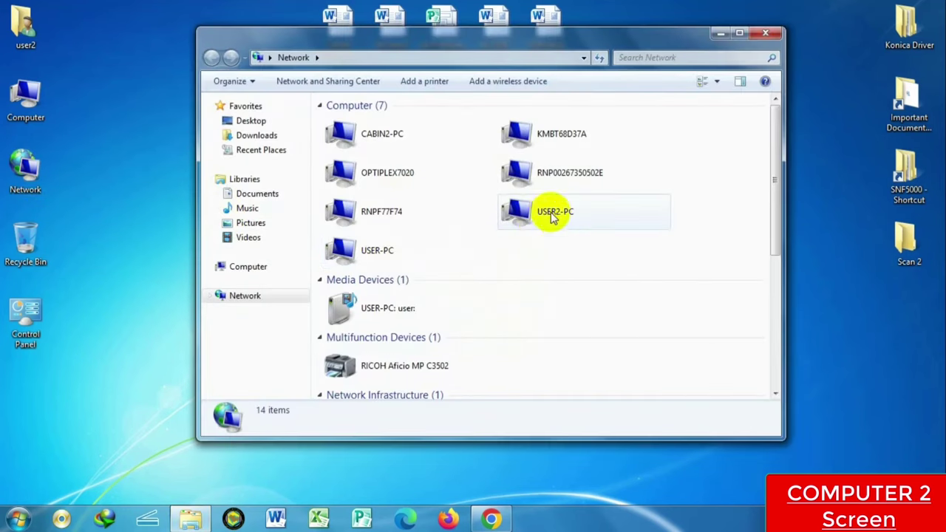
{"action": "double_click", "coordinate": [390, 189]}
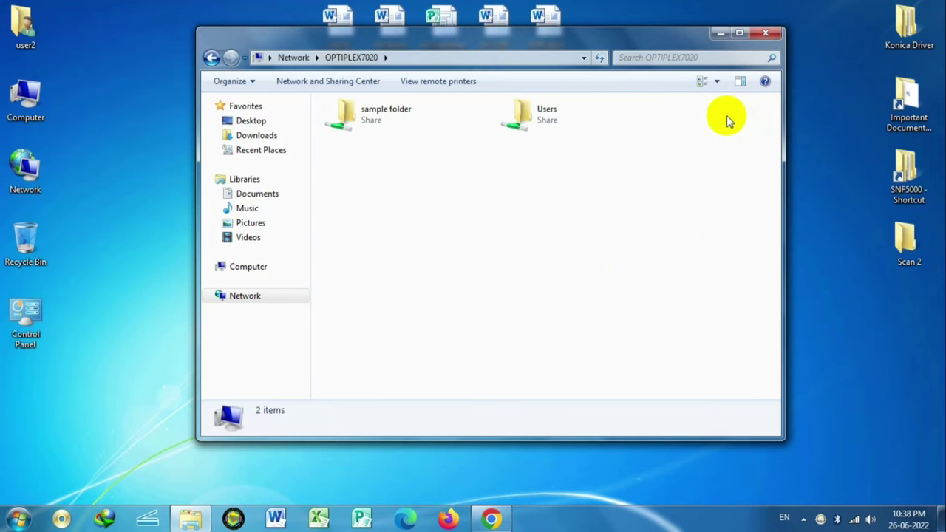
{"action": "left_click", "coordinate": [740, 34]}
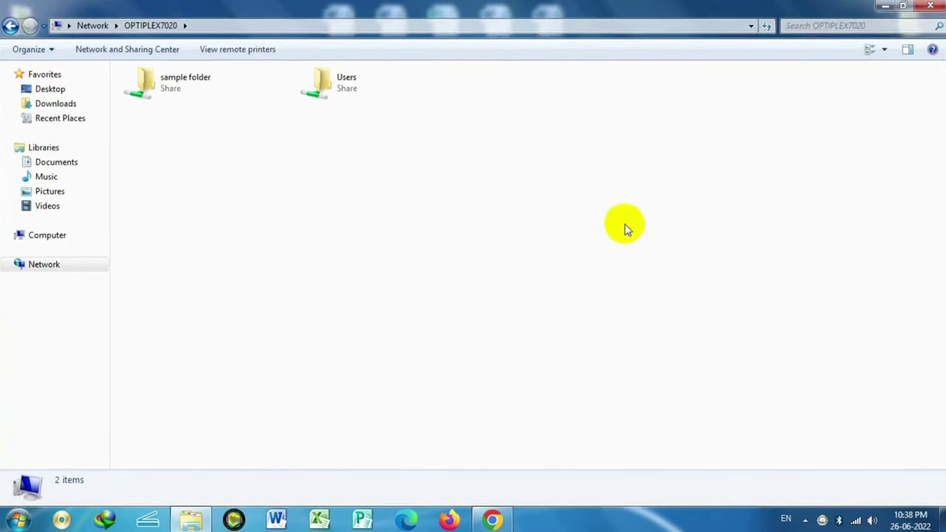